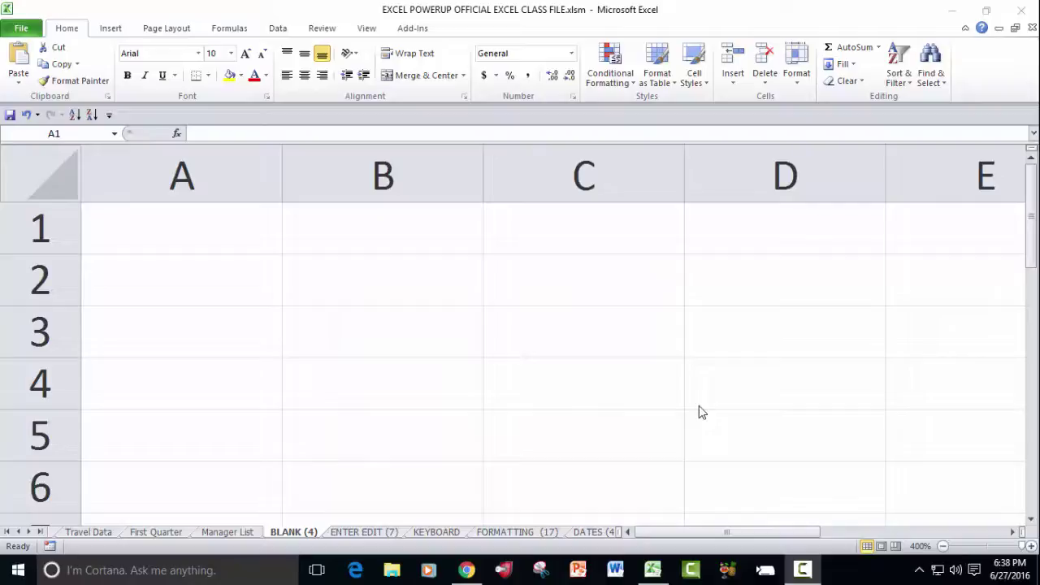
- Select columns A, B and C one after another to see how the worksheet's columns are laid out
left_click(211, 166)
left_click(323, 168)
left_click(528, 174)
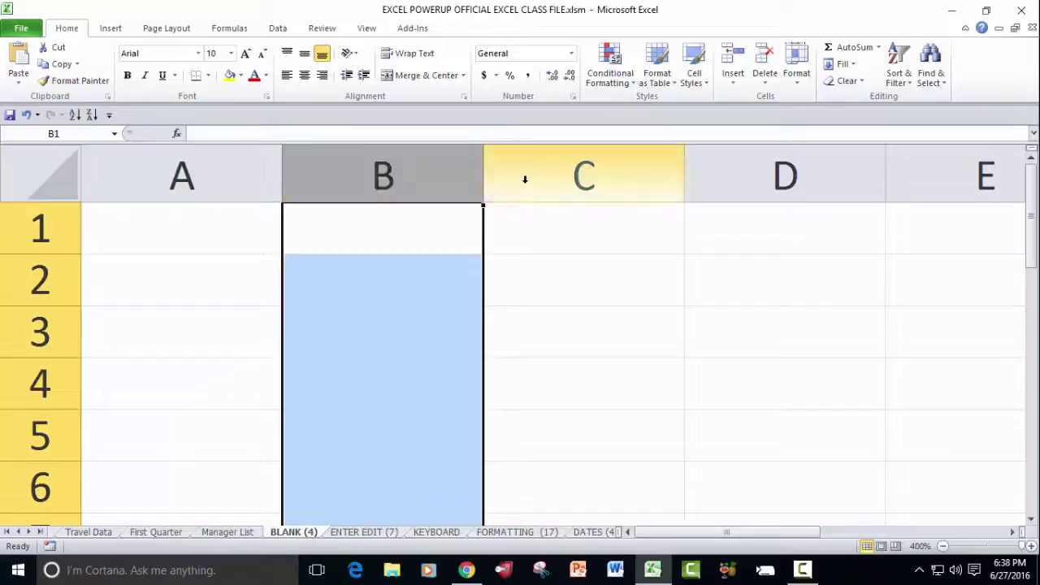
left_click(187, 165)
left_click(290, 165)
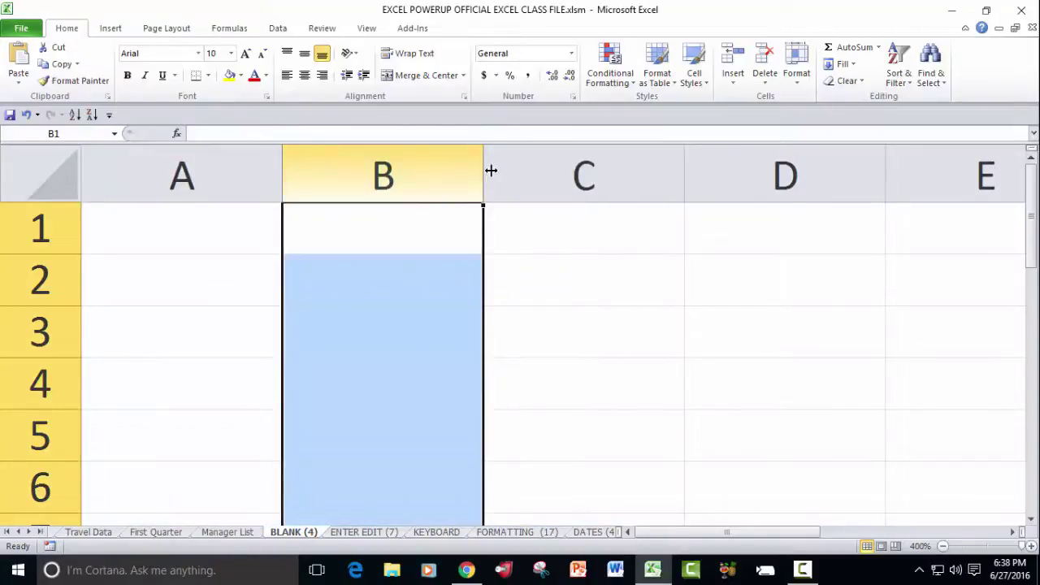
left_click(492, 170)
- Select rows 1, 2 and 3 individually to see how rows run, finishing with column A selected
left_click(43, 230)
left_click(41, 278)
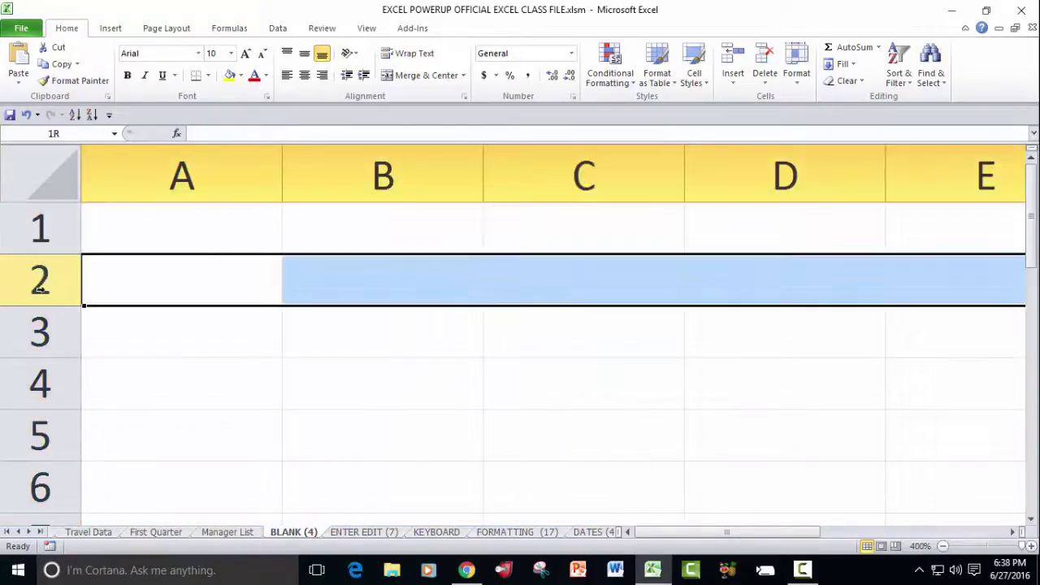
left_click(45, 333)
left_click(42, 232)
left_click(153, 181)
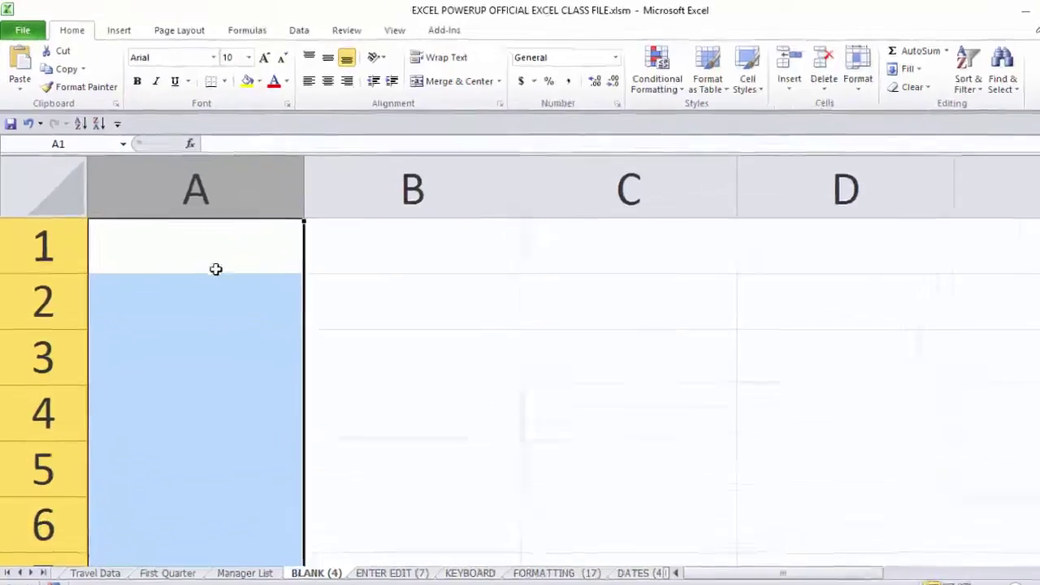
- Enter 100 in cell A1 and reselect that cell
left_click(197, 231)
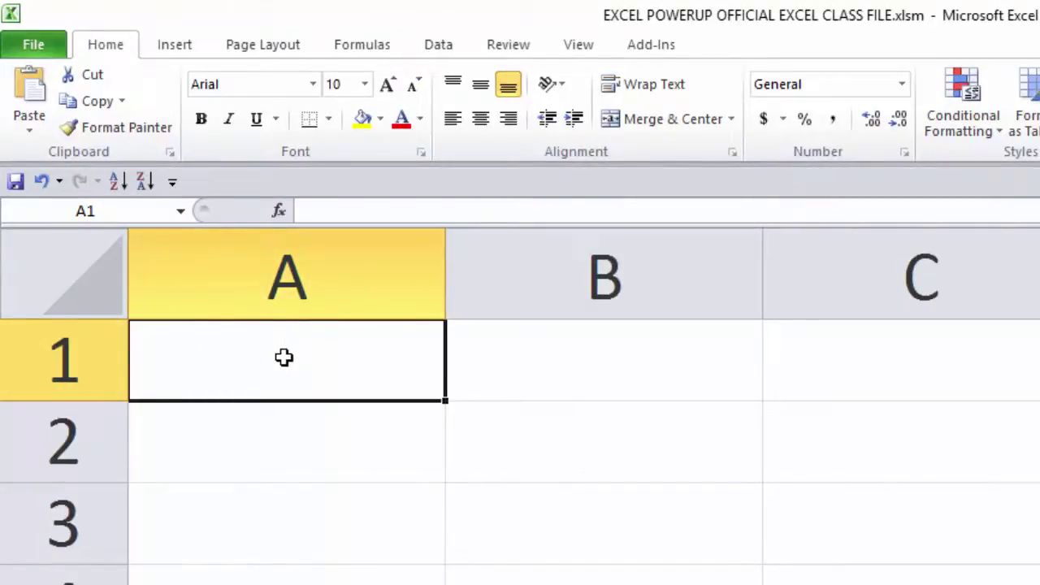
type("100")
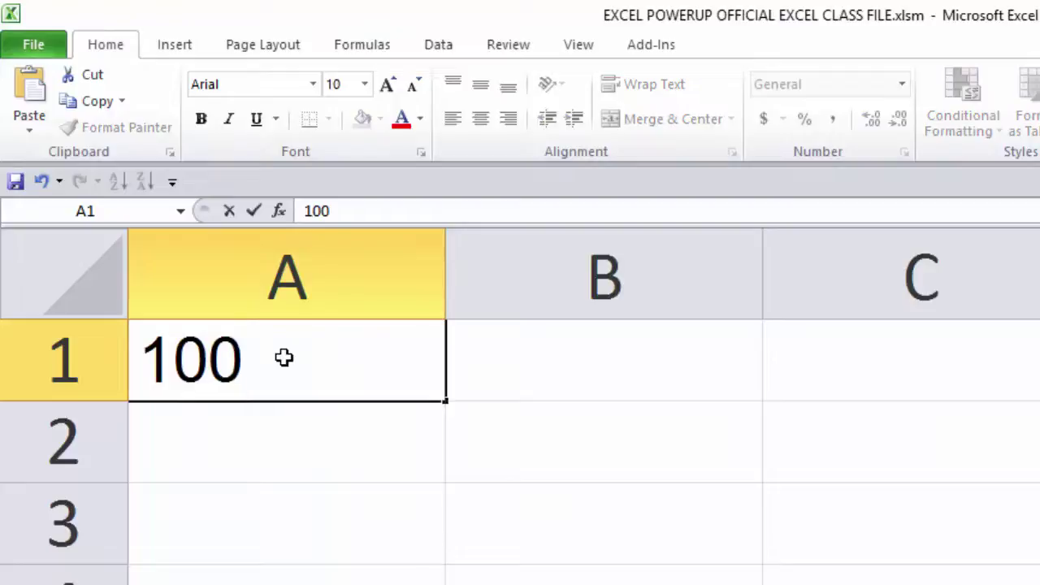
key("Return")
left_click(268, 355)
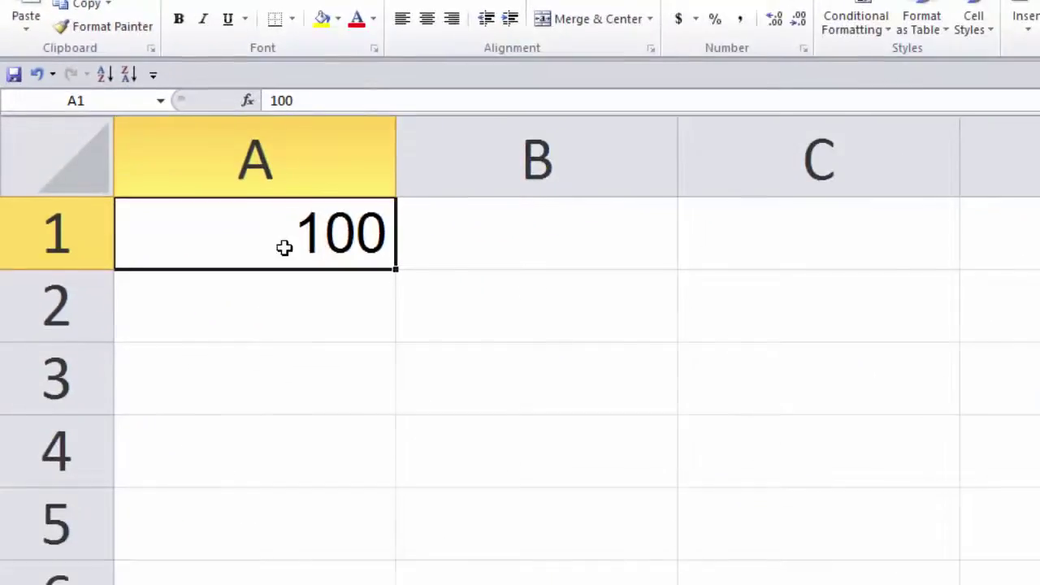
- Select a block of cells starting at A1 to examine how it is referenced, and return to cell A1 alone
left_click_drag(284, 246, 707, 436)
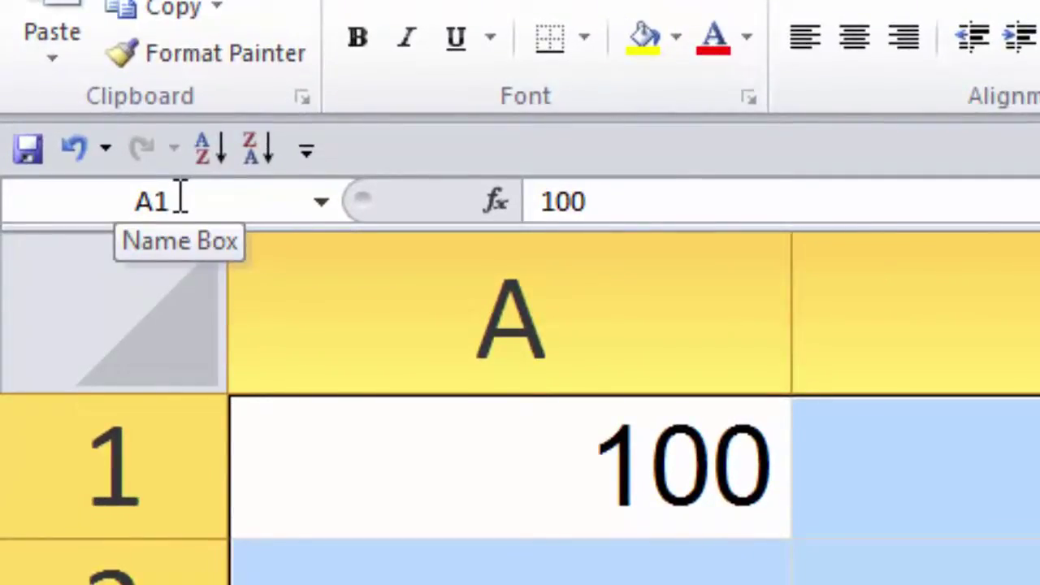
left_click(437, 474)
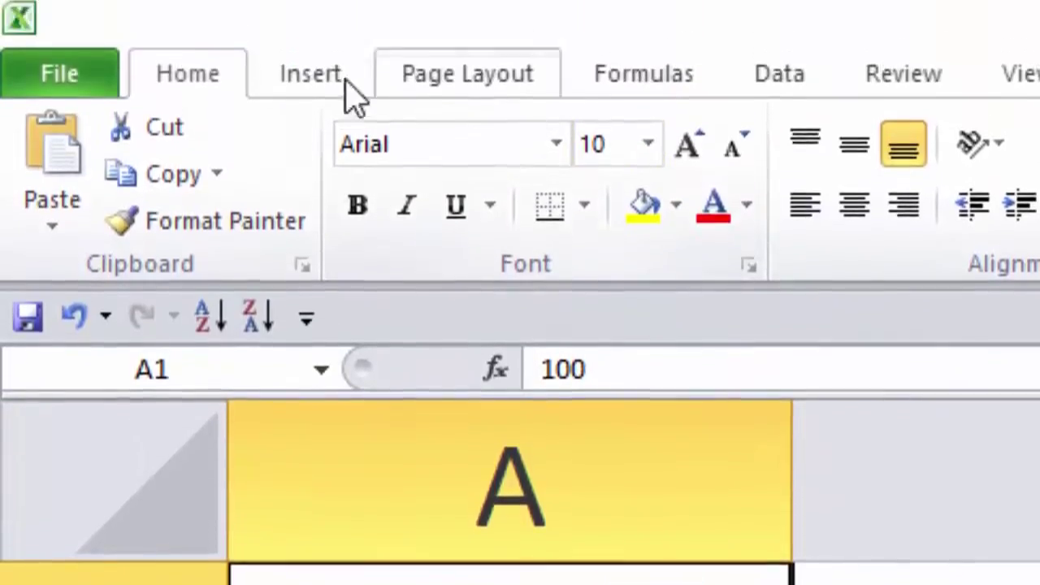
- Examine the Insert, Page Layout, Formulas and Data command sets, and return to the Home commands
left_click(307, 91)
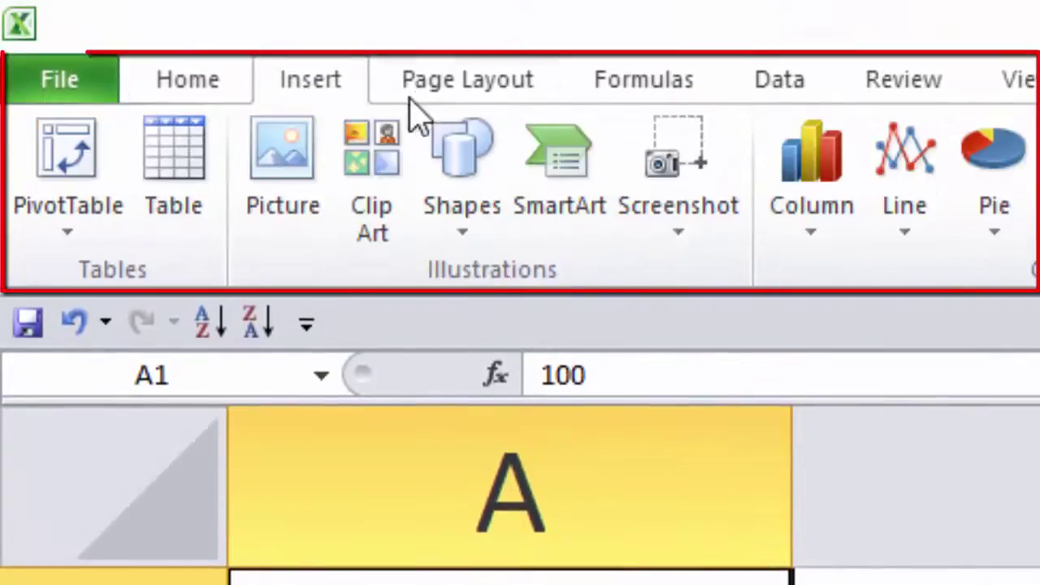
left_click(481, 94)
left_click(686, 96)
left_click(785, 96)
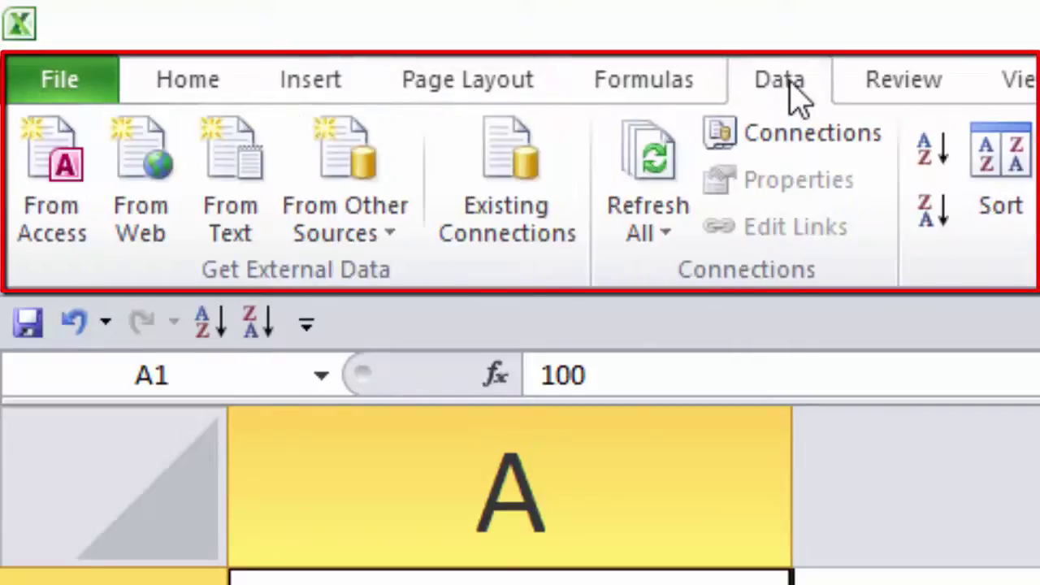
left_click(193, 89)
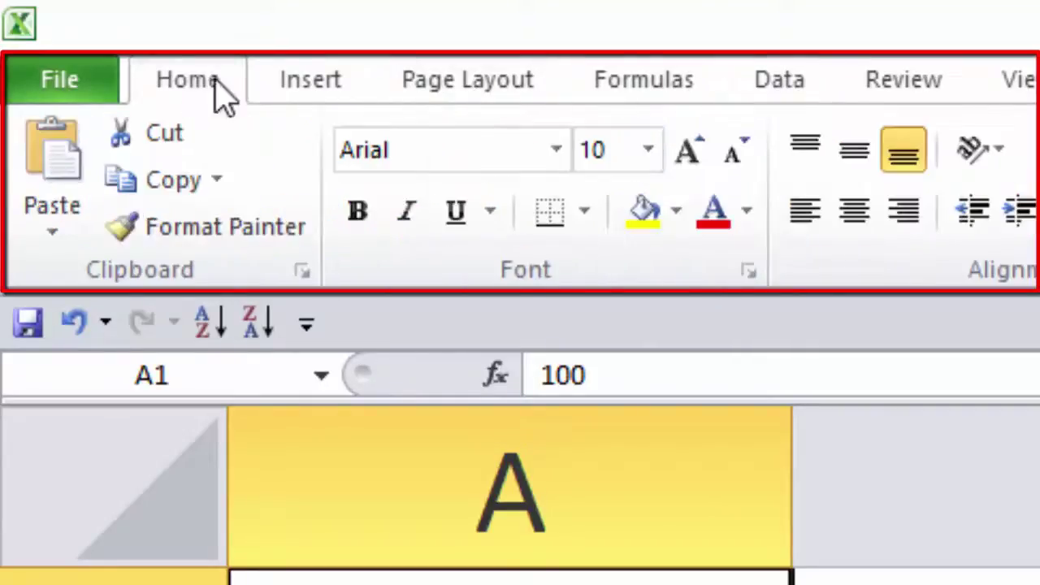
left_click(309, 92)
left_click(402, 82)
left_click(185, 78)
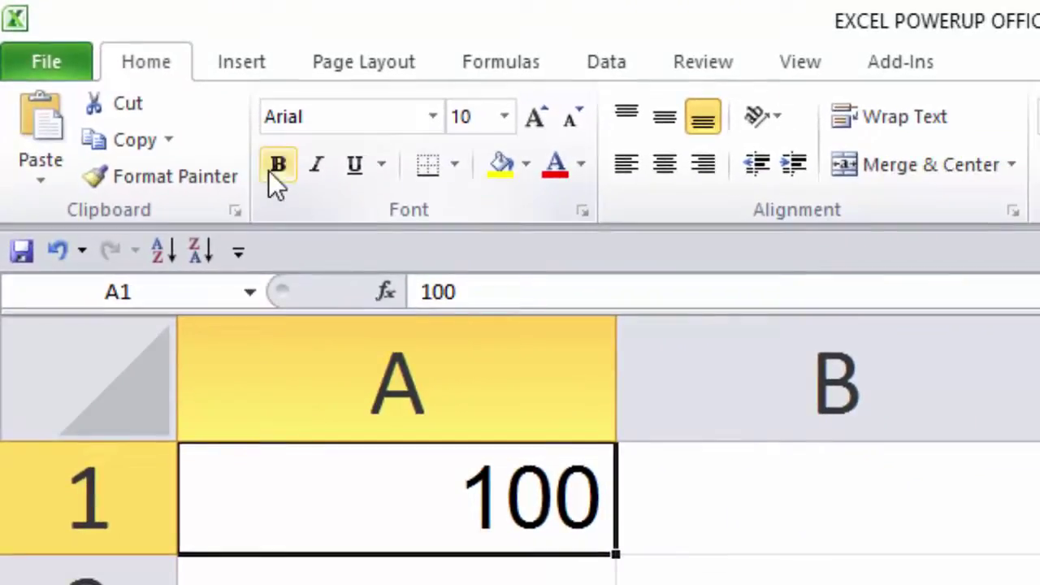
- Try bold, italic and underline on the number in cell A1, and remove all three formats
left_click(285, 171)
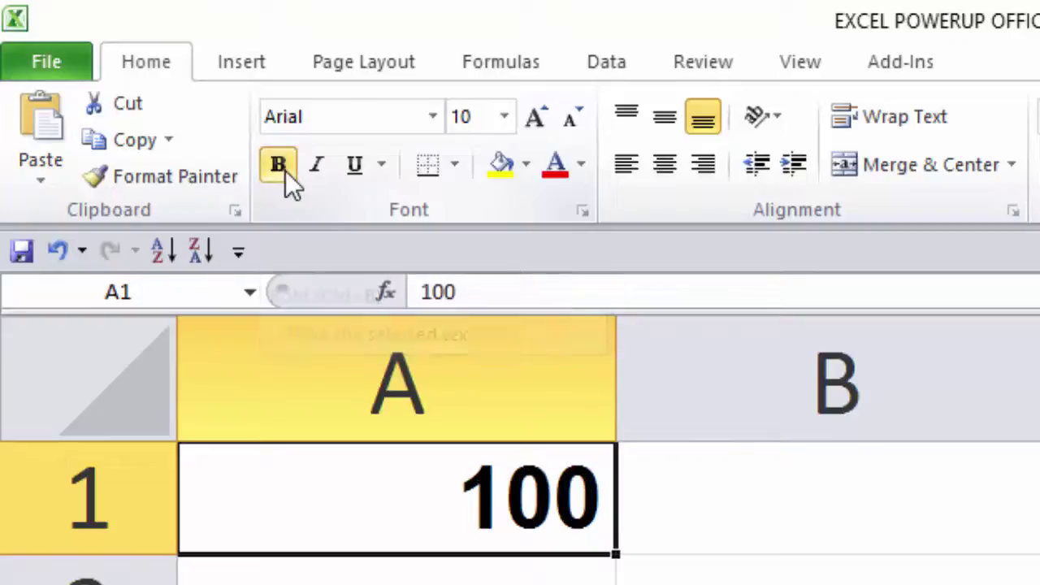
left_click(322, 174)
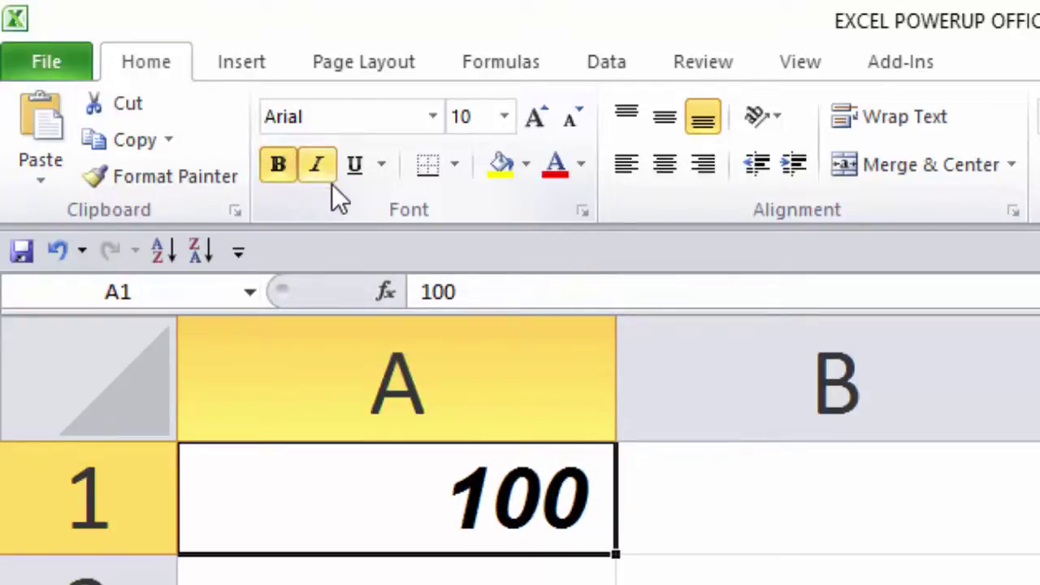
left_click(350, 171)
left_click(353, 172)
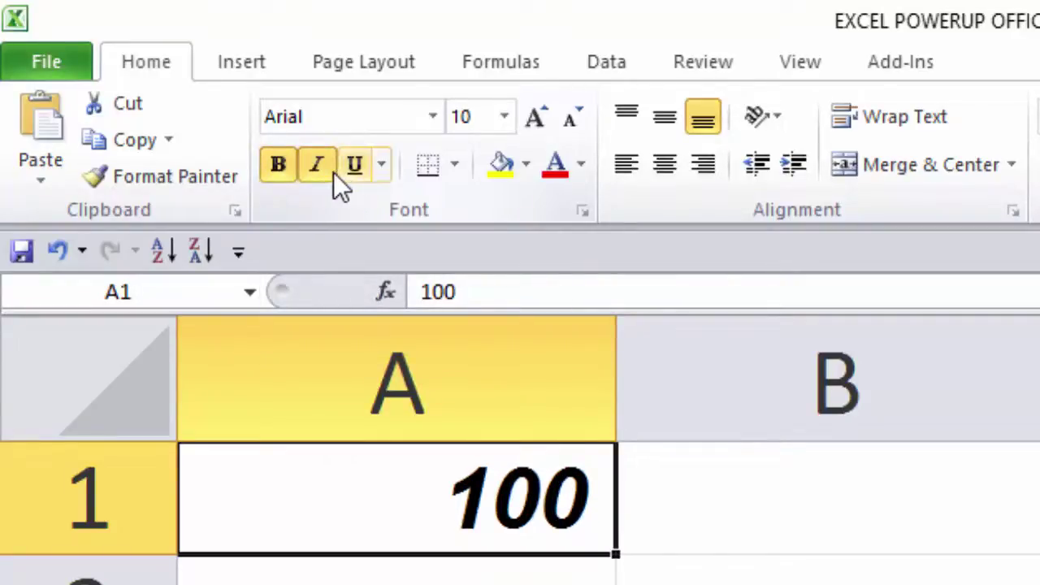
left_click(314, 172)
left_click(279, 169)
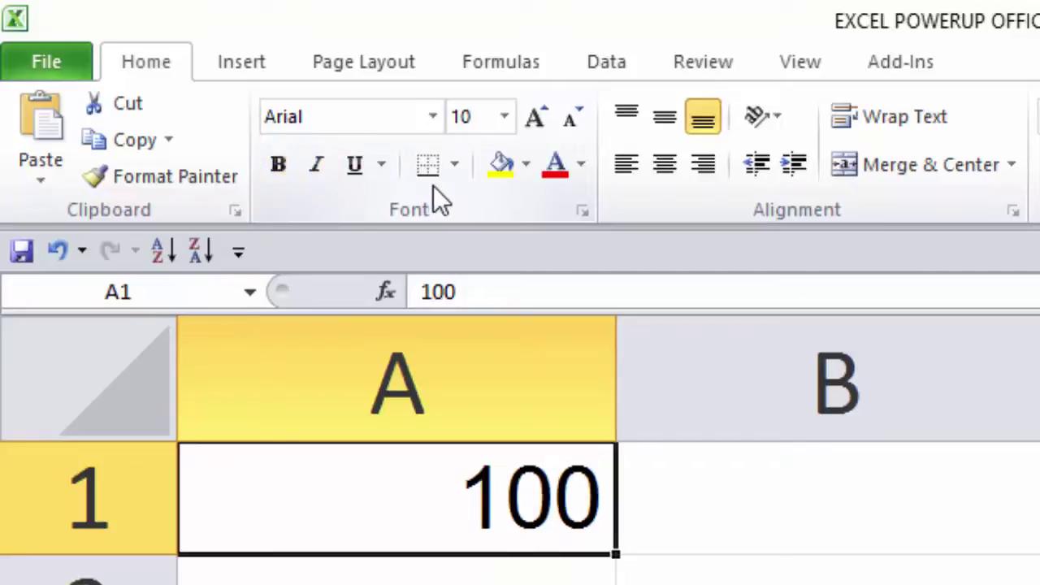
- Try a yellow fill and red font on cell A1, and reset it to automatic font color and no fill
left_click(501, 176)
left_click(559, 176)
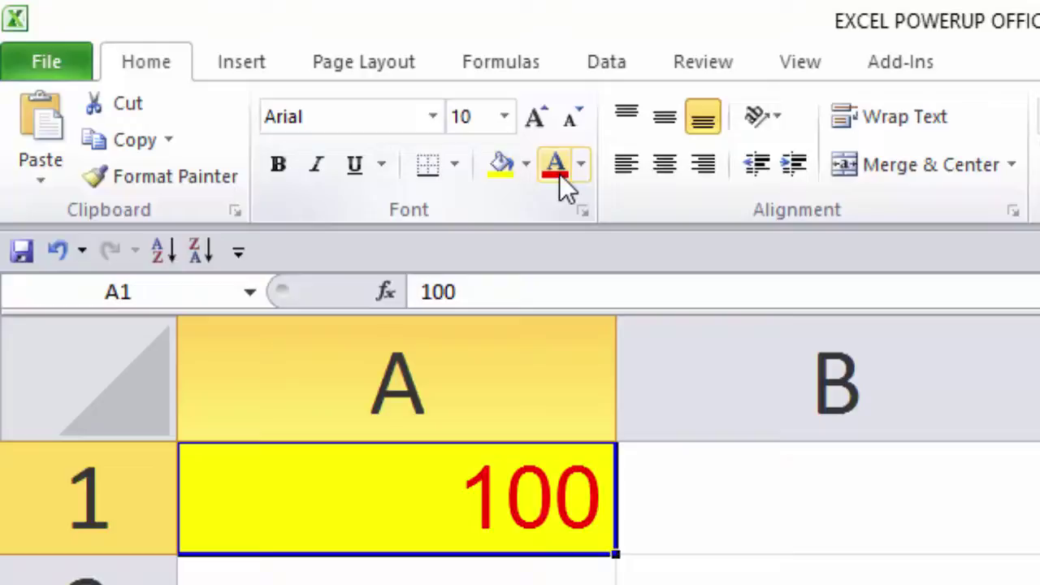
left_click(580, 169)
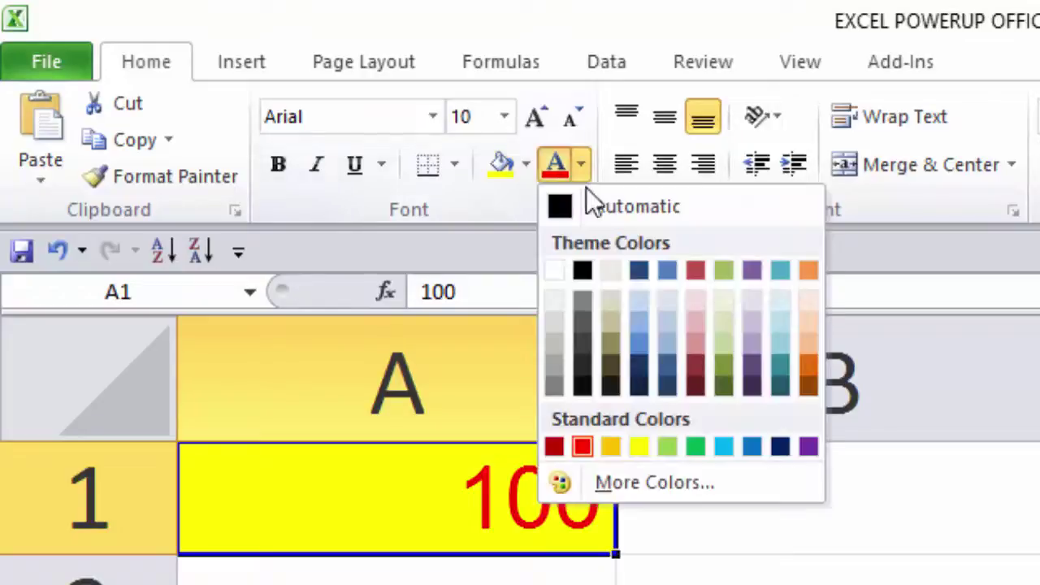
left_click(609, 210)
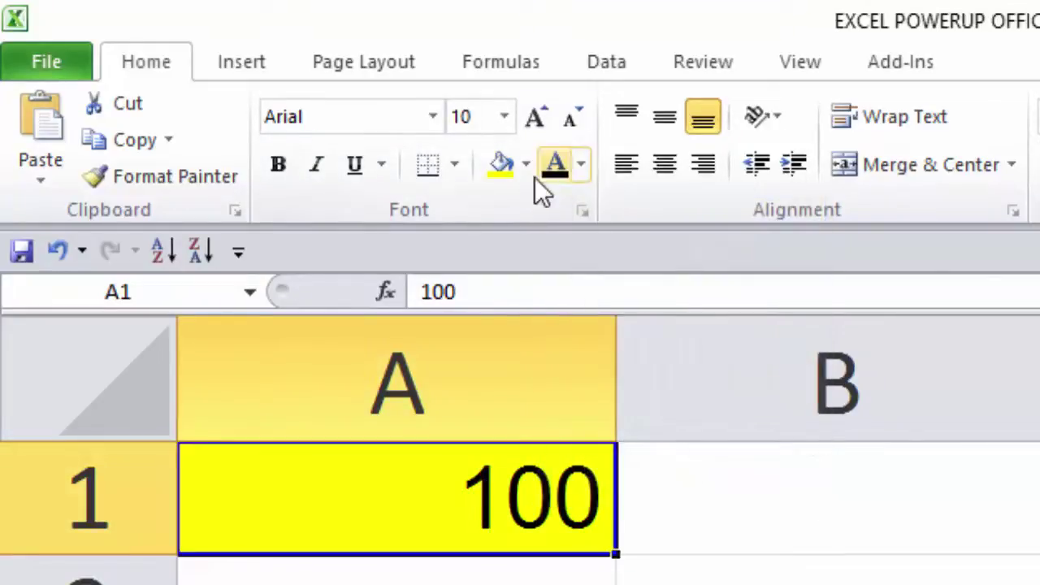
left_click(526, 172)
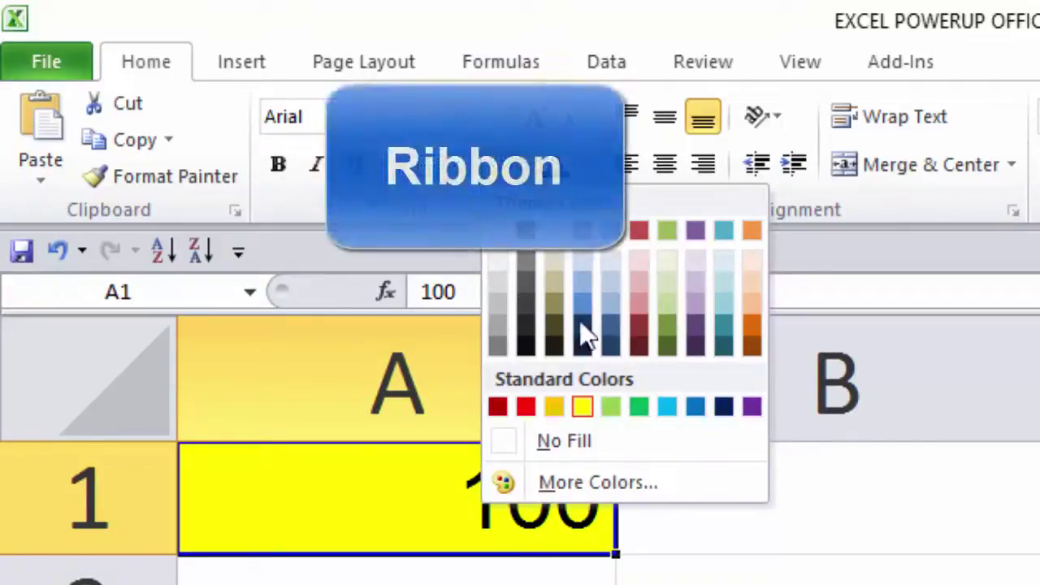
left_click(588, 439)
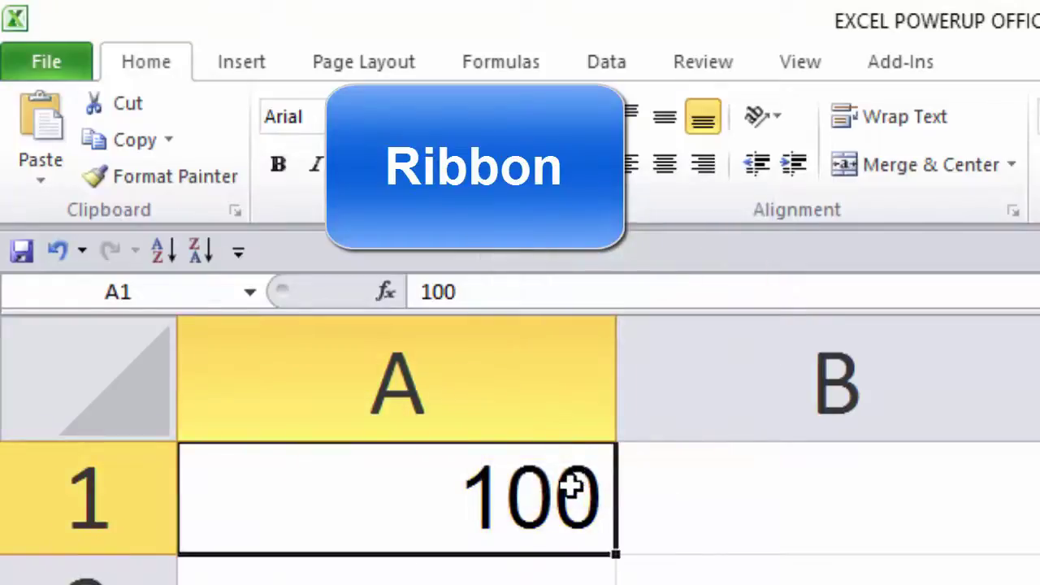
- Look through the Insert, Page Layout and Formulas commands, and return to the Home commands
left_click(257, 70)
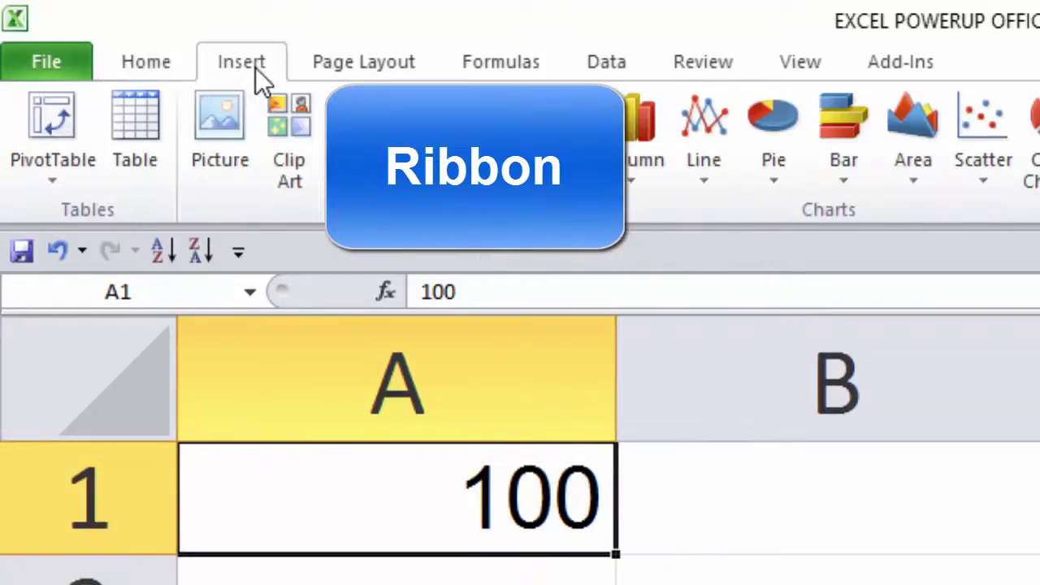
left_click(164, 70)
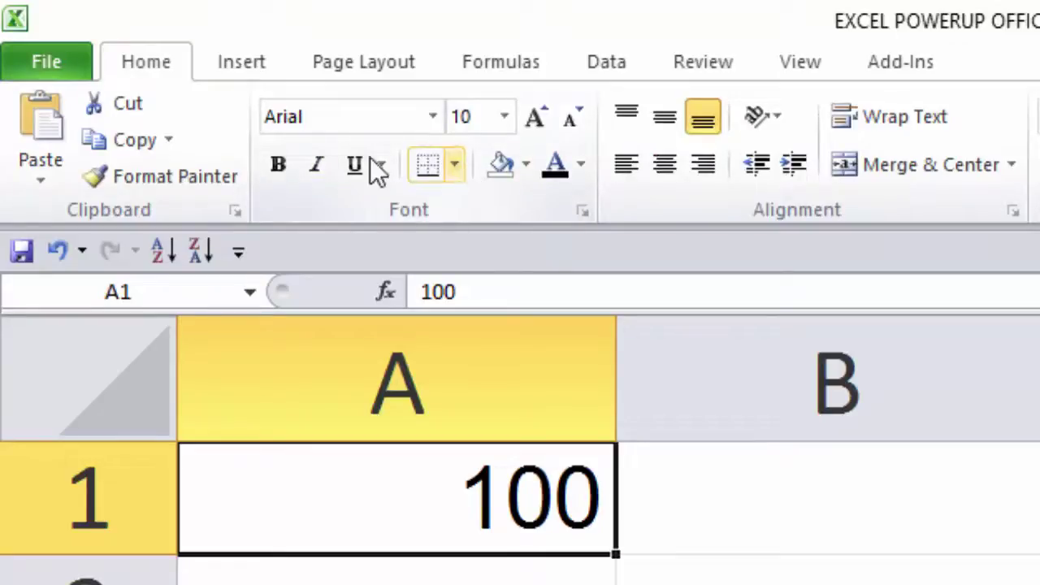
left_click(260, 72)
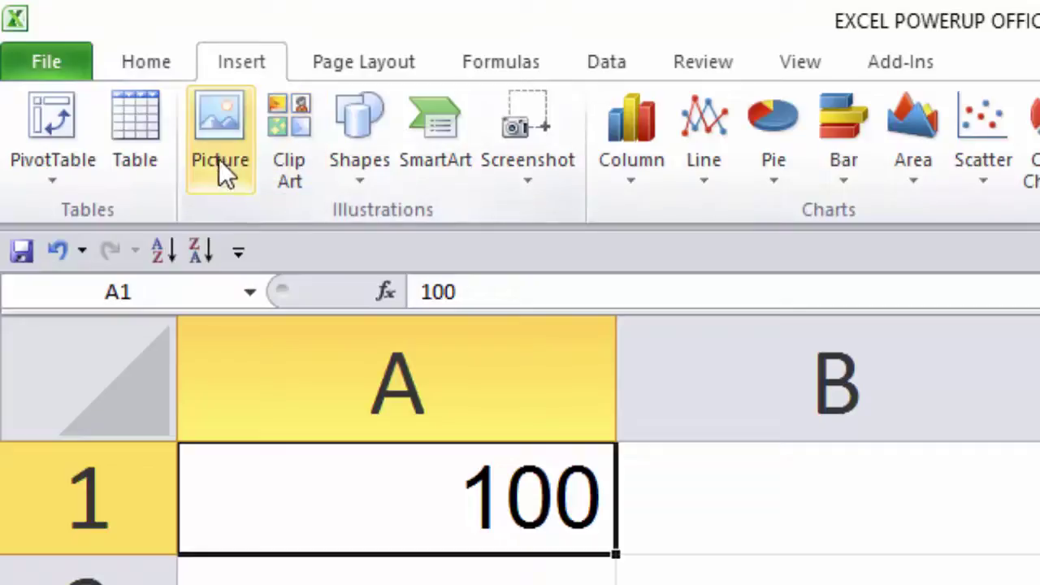
left_click(382, 65)
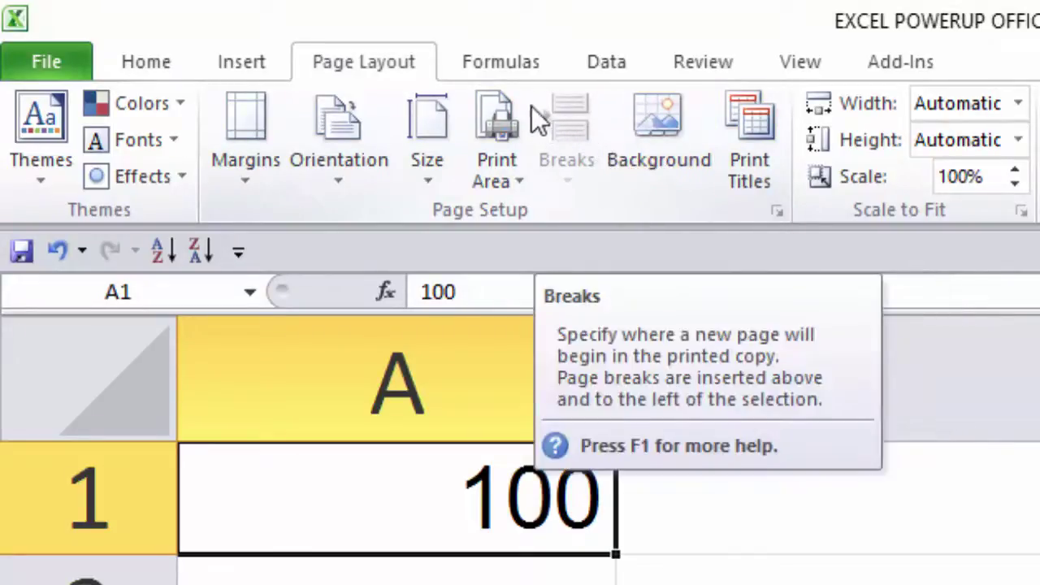
left_click(495, 63)
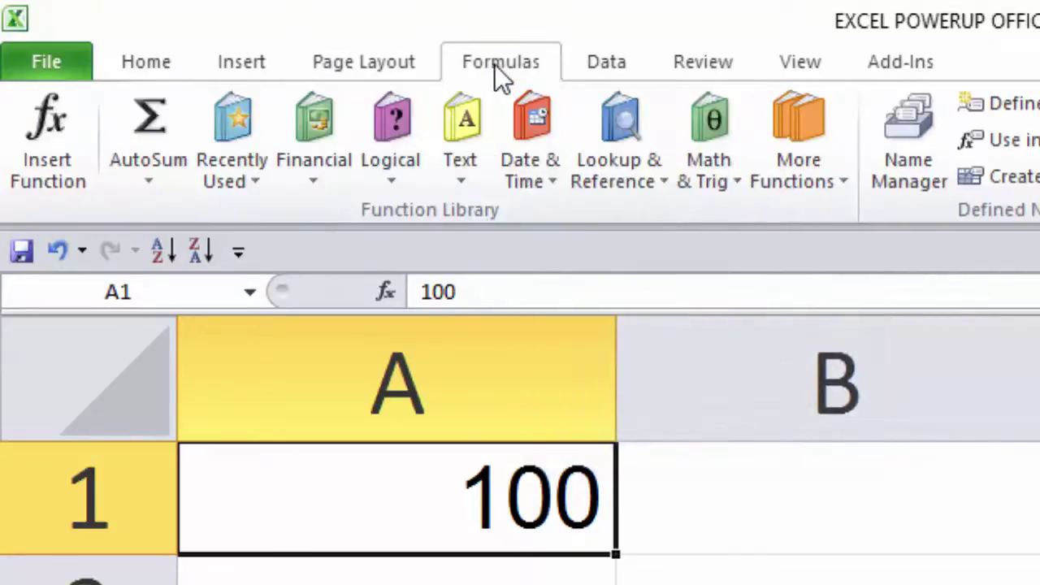
left_click(167, 67)
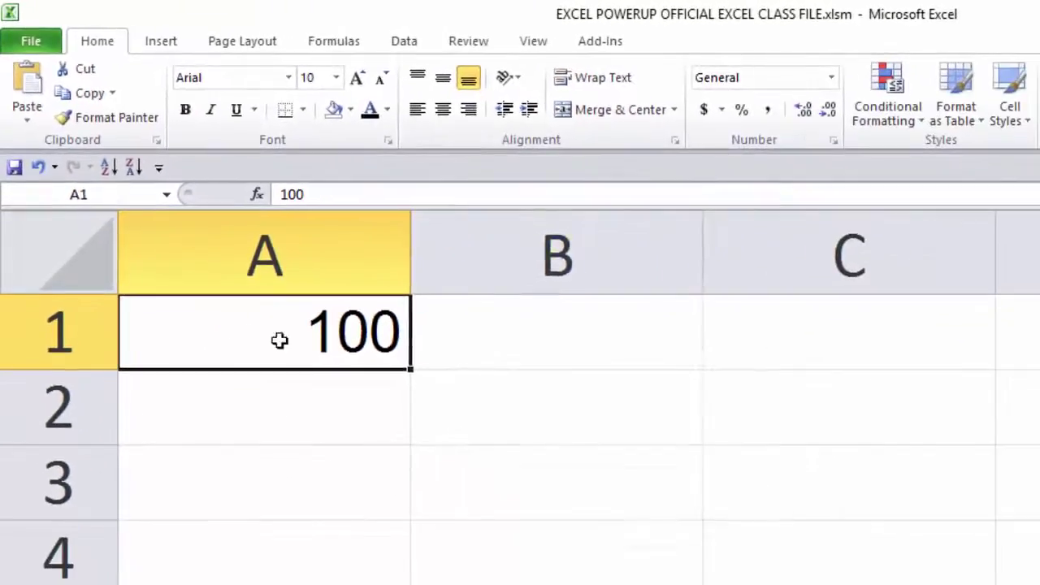
- Select the range A1:B3 and reselect cell A1
left_click_drag(418, 514, 880, 545)
left_click_drag(587, 362, 582, 480)
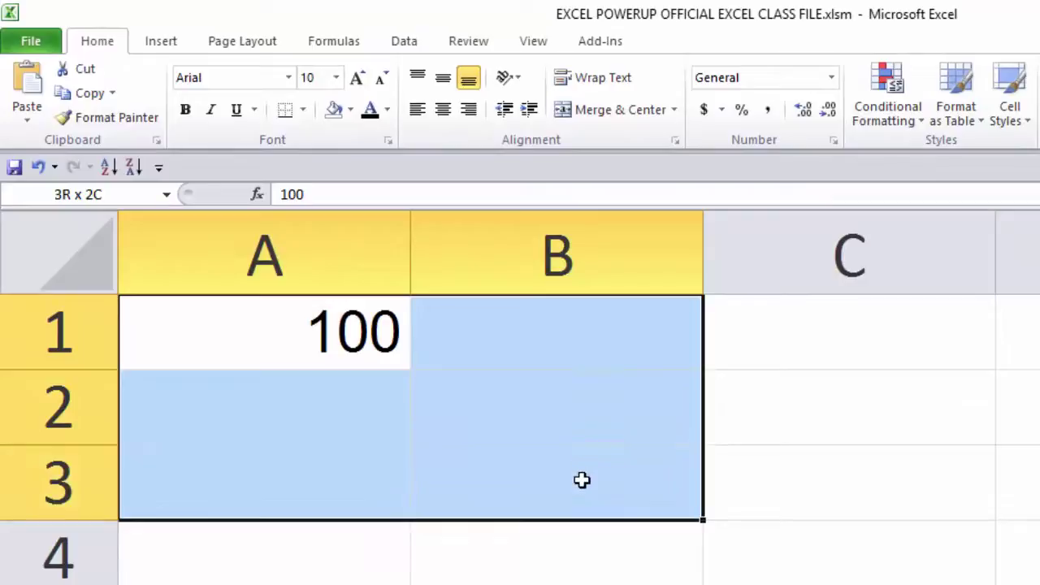
left_click(321, 333)
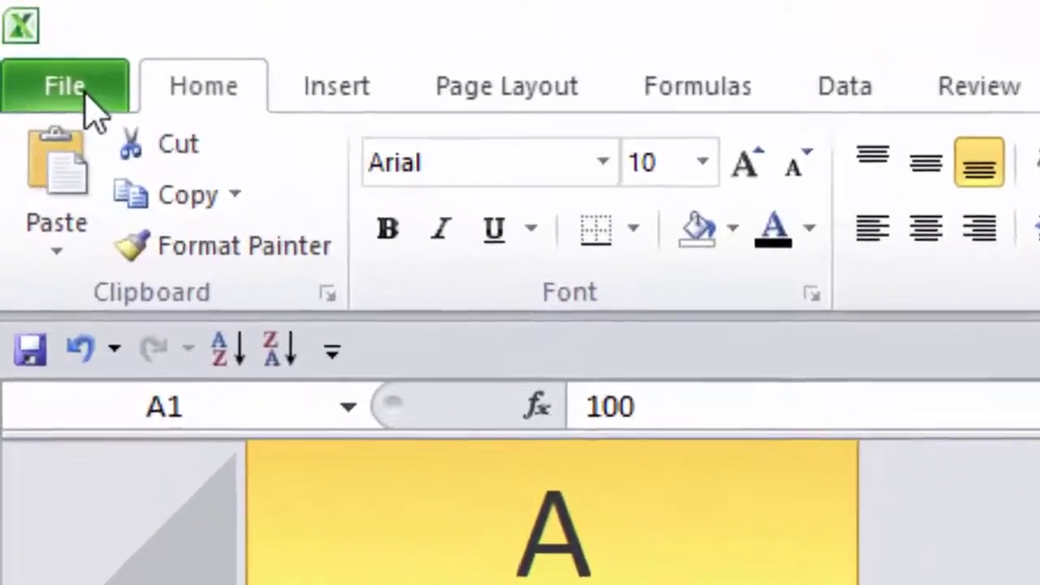
- View the workbook's file information and file commands, and return to the worksheet
left_click(85, 93)
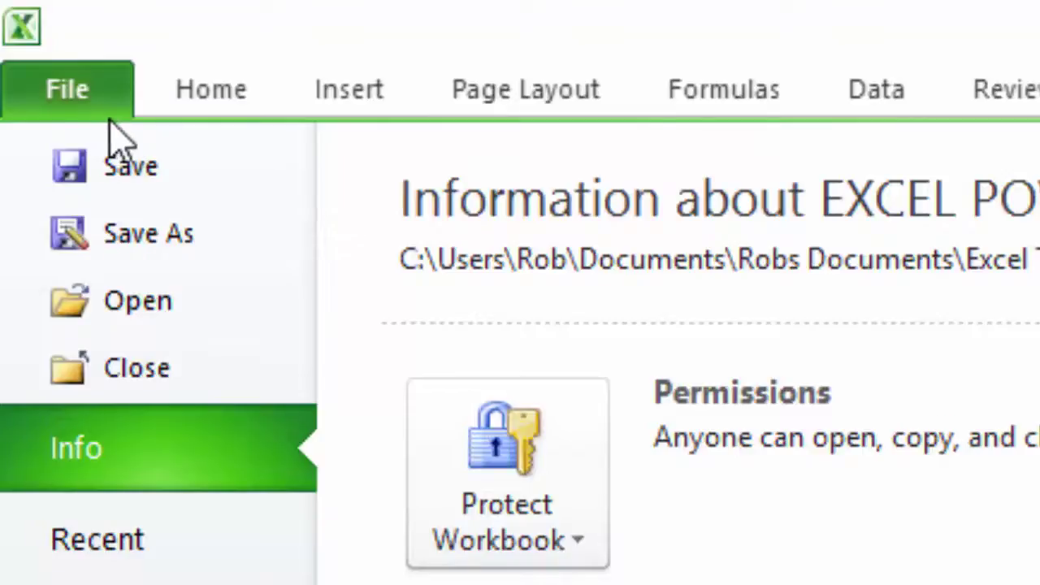
left_click(130, 120)
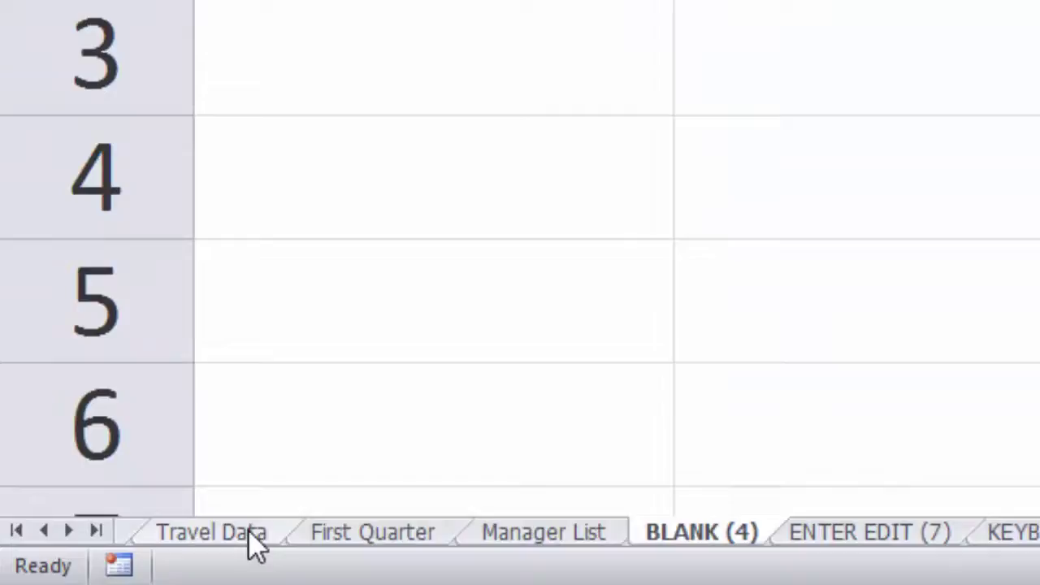
- Look at the Travel Data, First Quarter and Manager List sheets, and return to the BLANK (4) sheet
left_click(260, 545)
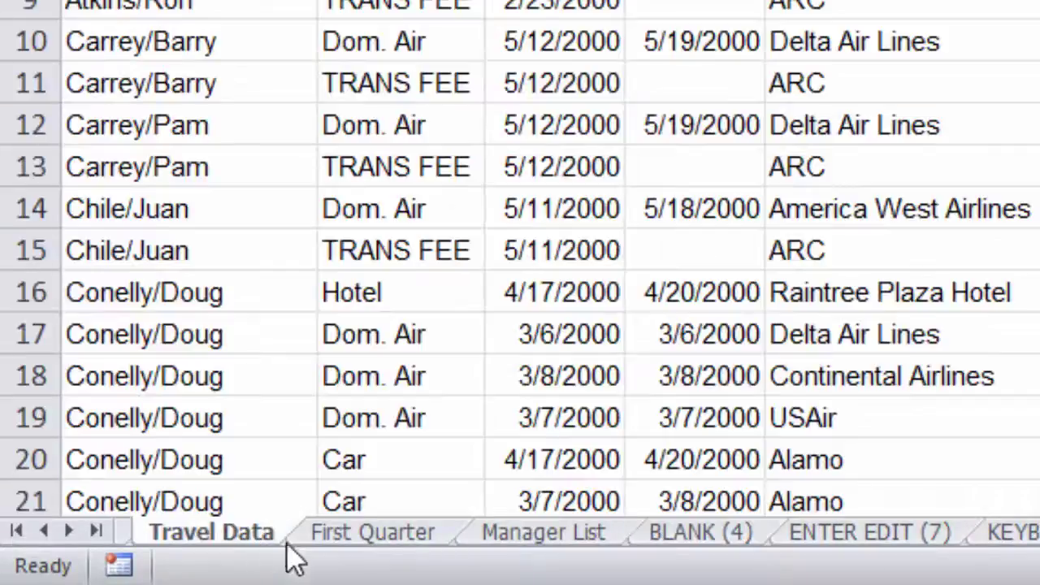
left_click(361, 546)
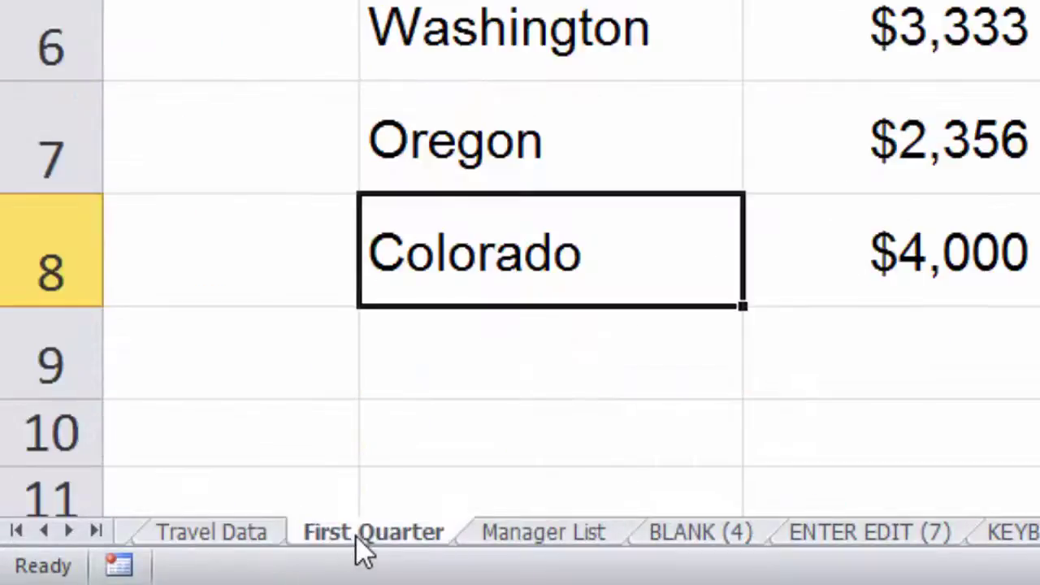
left_click(564, 539)
left_click(707, 546)
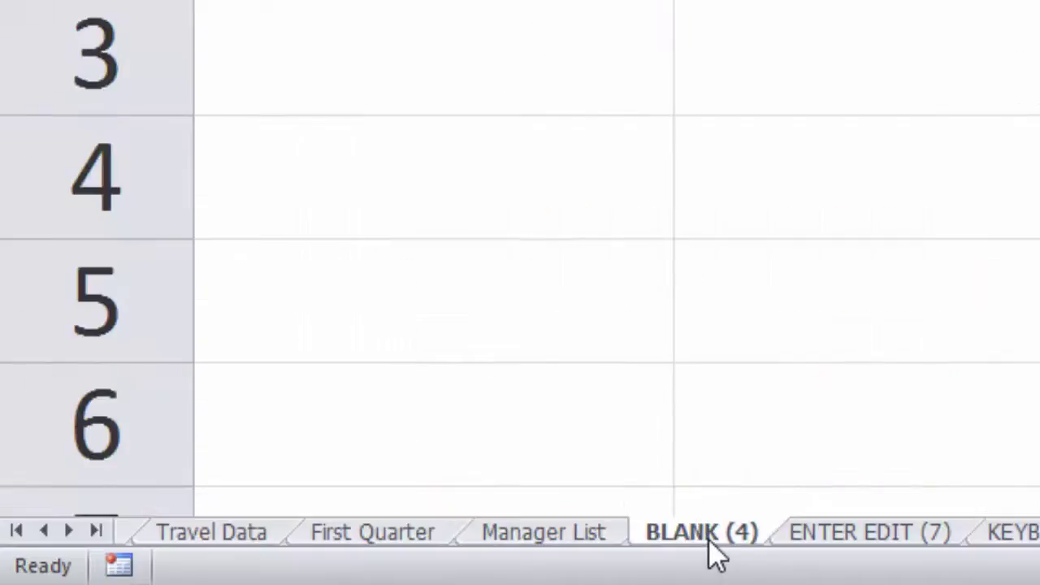
- Look at the ENTER EDIT (7) sheet, and go back through the Manager List, First Quarter and Travel Data sheets
left_click(804, 543)
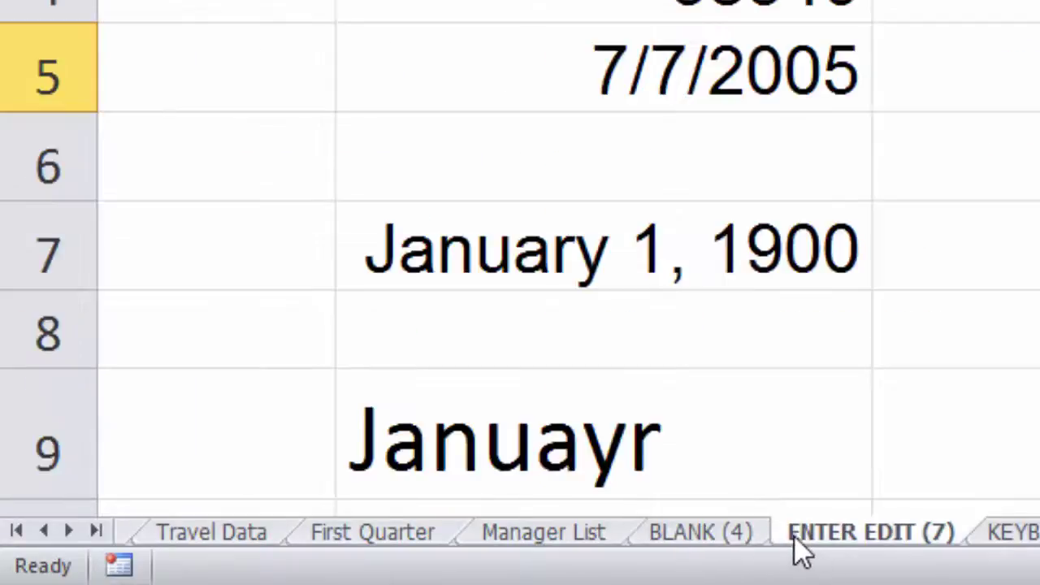
left_click(541, 536)
left_click(383, 551)
left_click(244, 545)
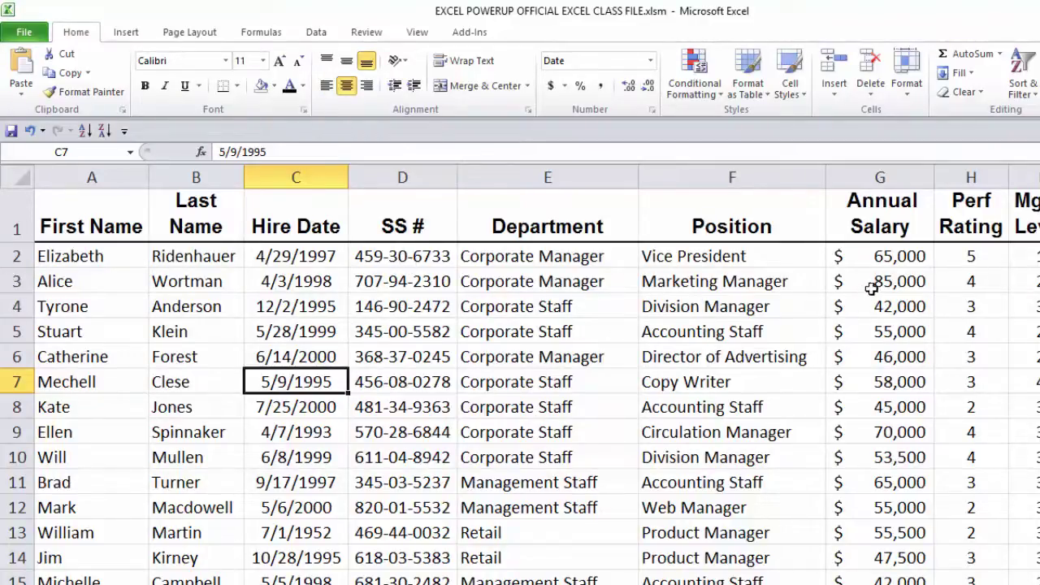
- Select all the Annual Salary values on the Manager List sheet and read their summary statistics in the status bar
left_click_drag(887, 258, 886, 553)
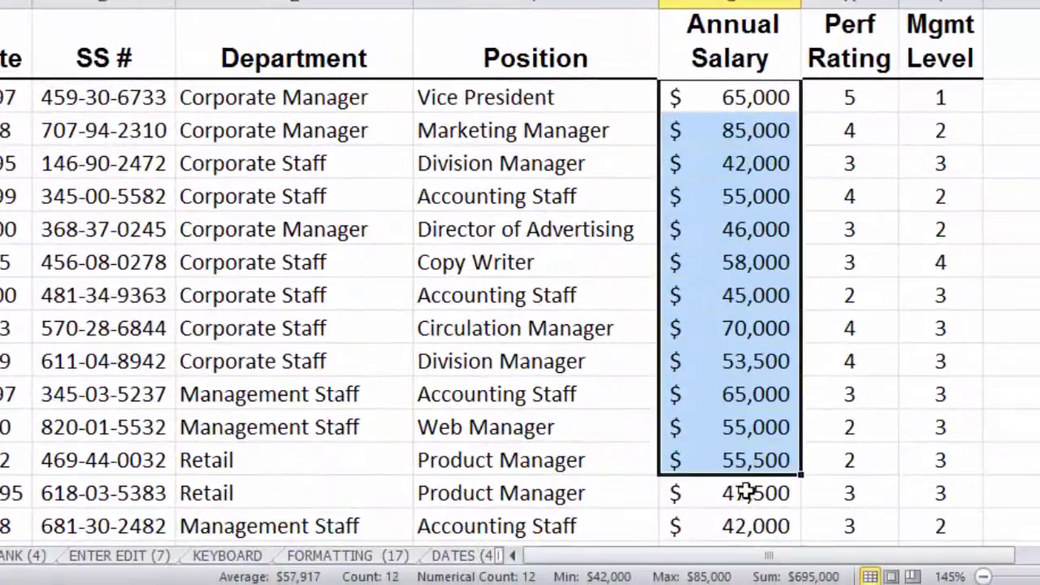
left_click_drag(746, 491, 770, 487)
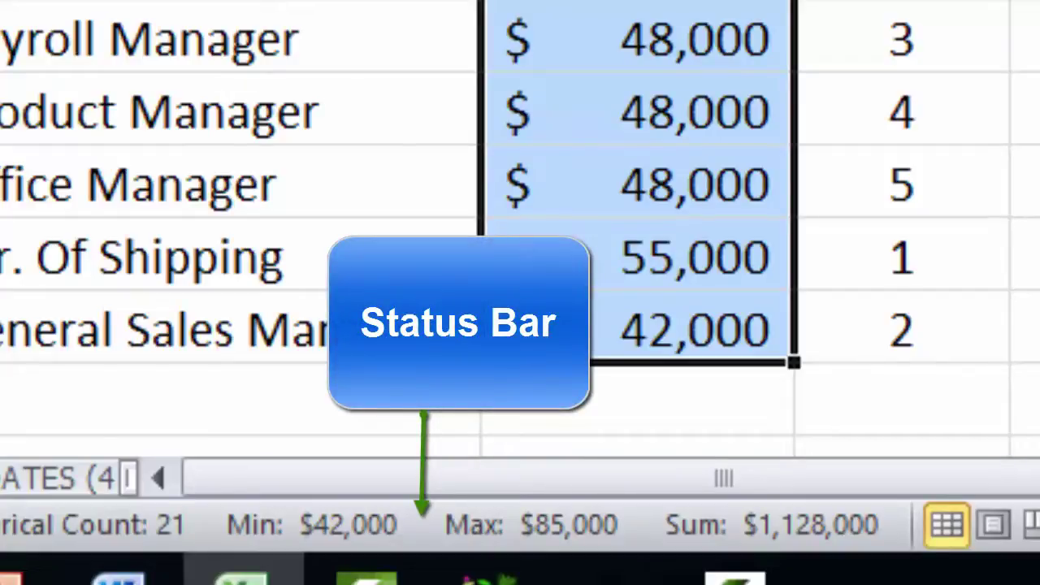
left_click_drag(1036, 81, 1036, 390)
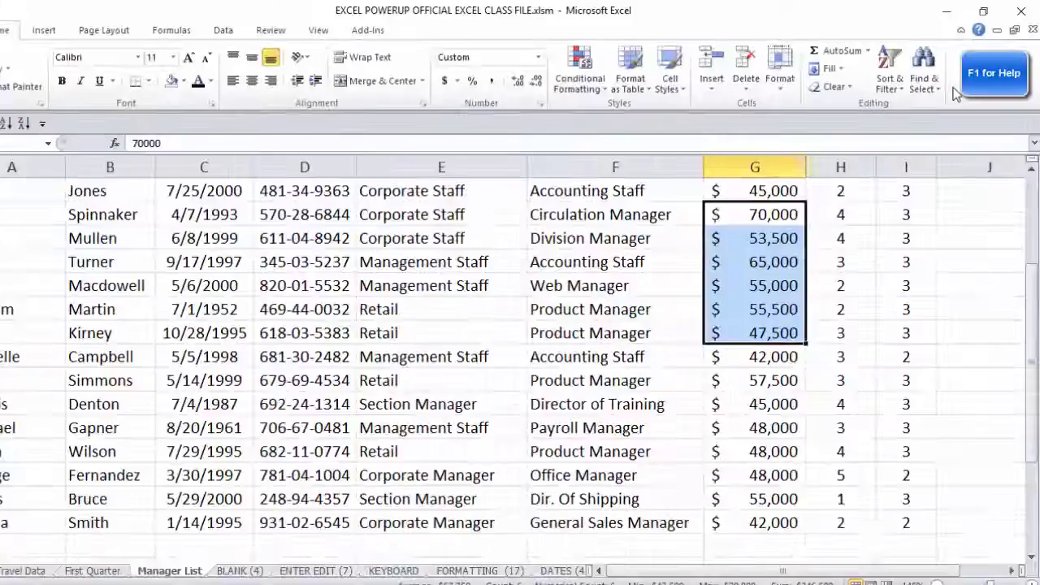
- Search the program's help for "what is a function" and close the help window
key("F1")
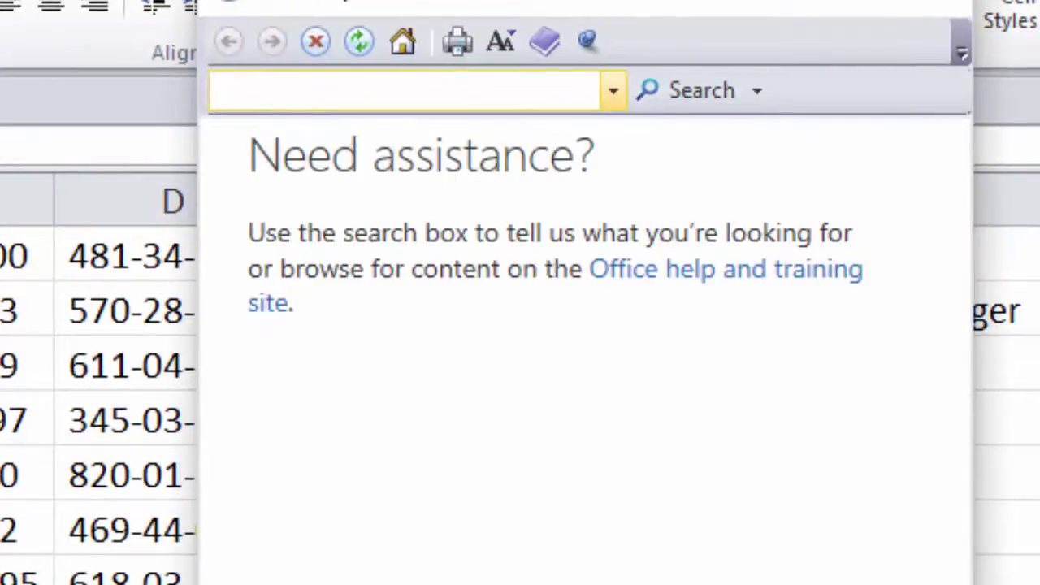
type("what is af")
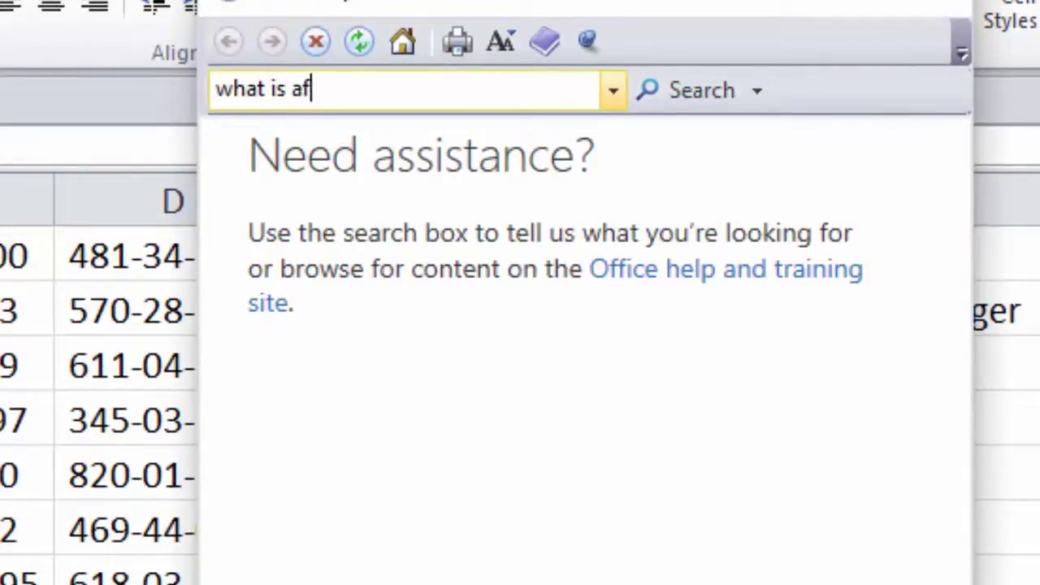
key("BackSpace")
type("function")
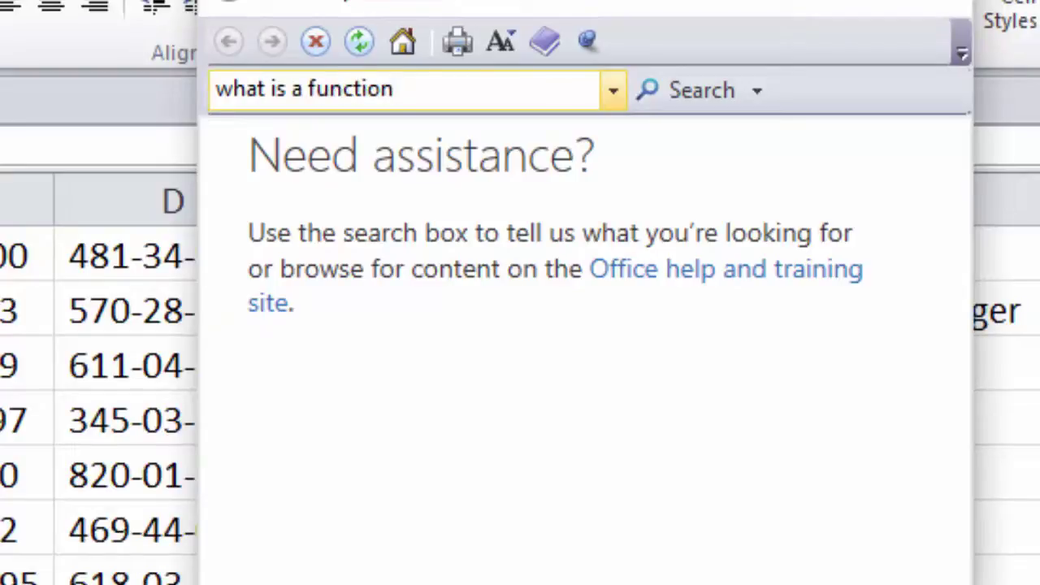
key("Return")
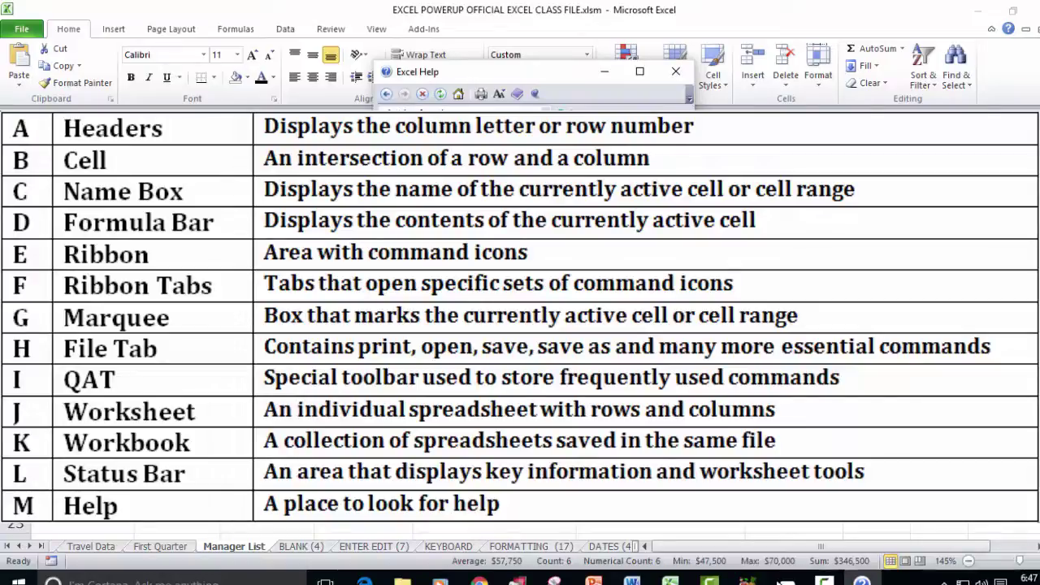
left_click(675, 71)
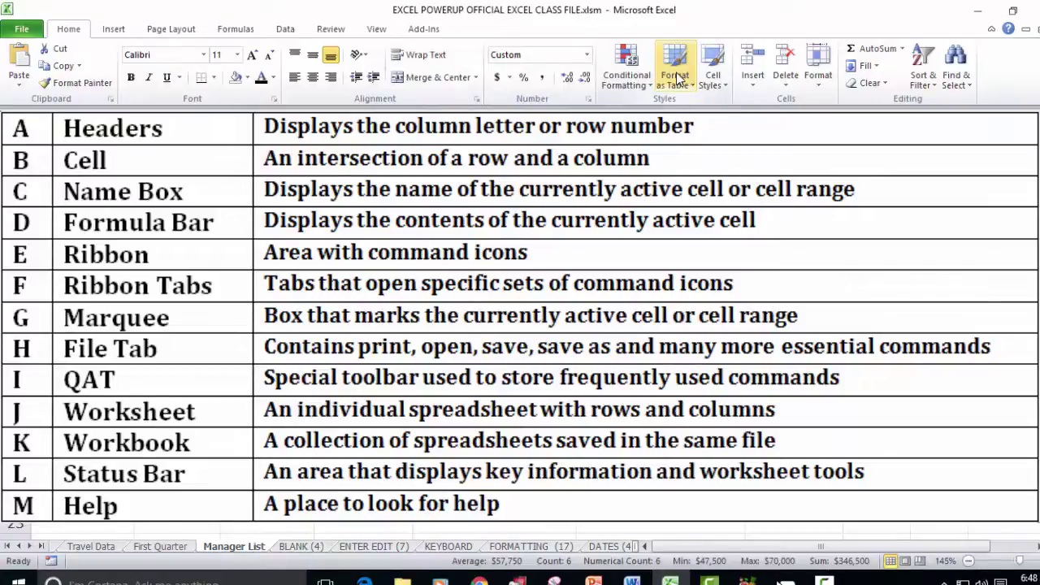